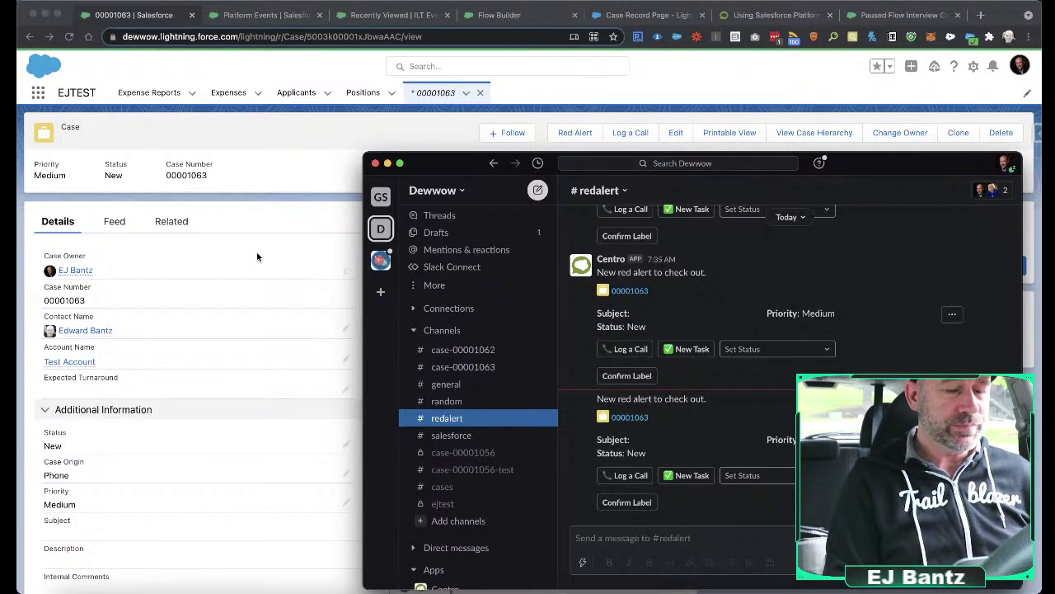
Open Workbench in a new browser tab and go to its Streaming Push Topics page.
click(475, 16)
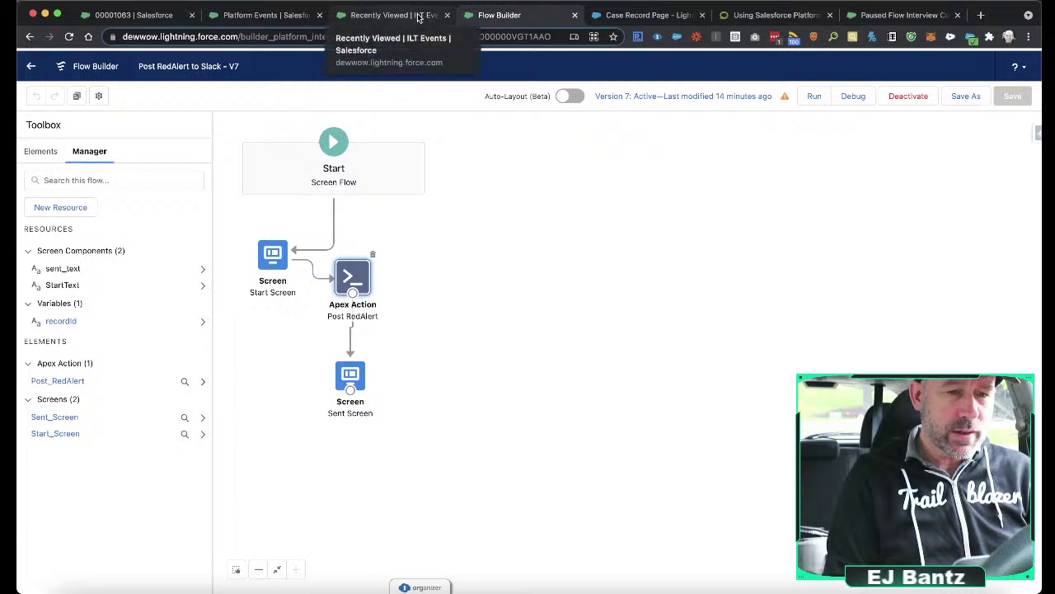
click(980, 14)
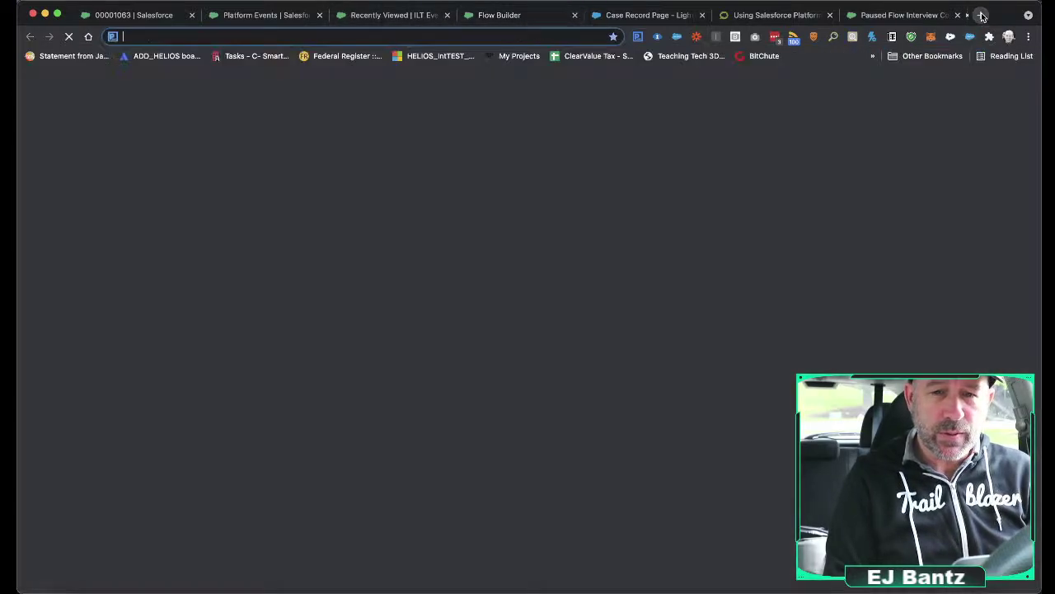
text(work)
key(Return)
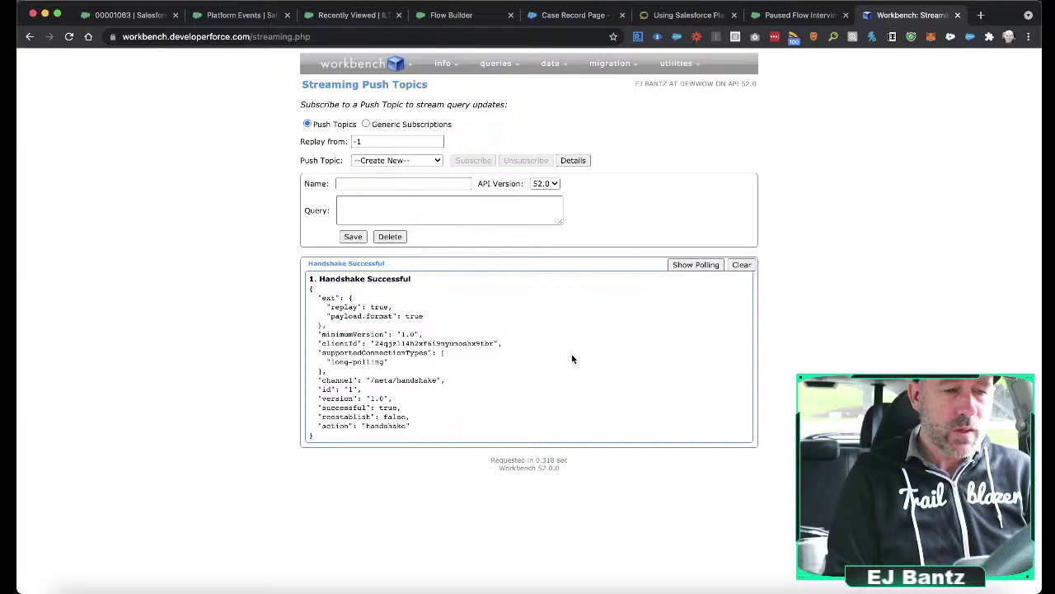
mouse_move(500, 65)
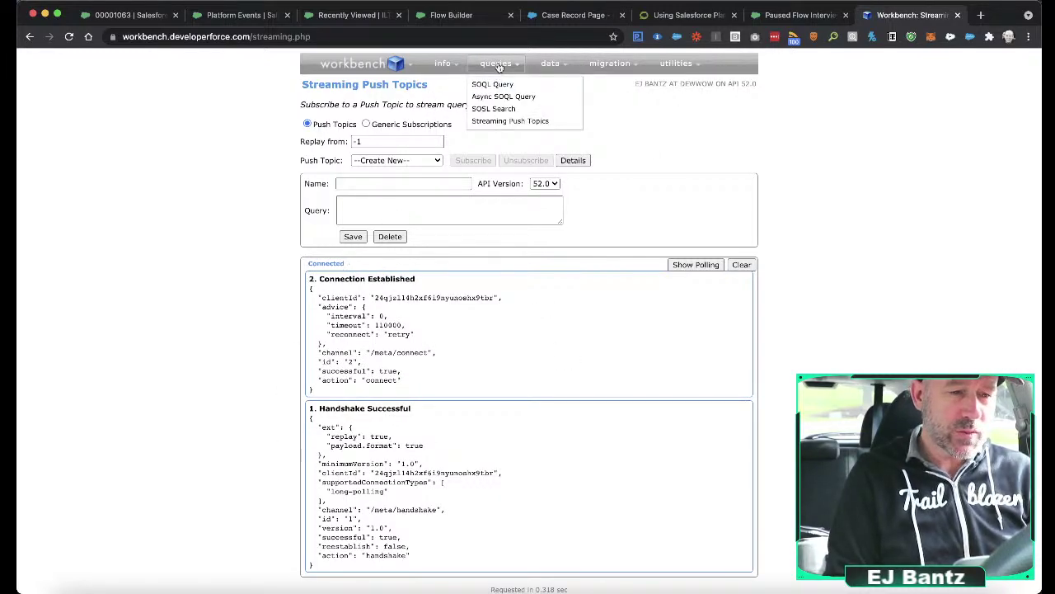
click(494, 122)
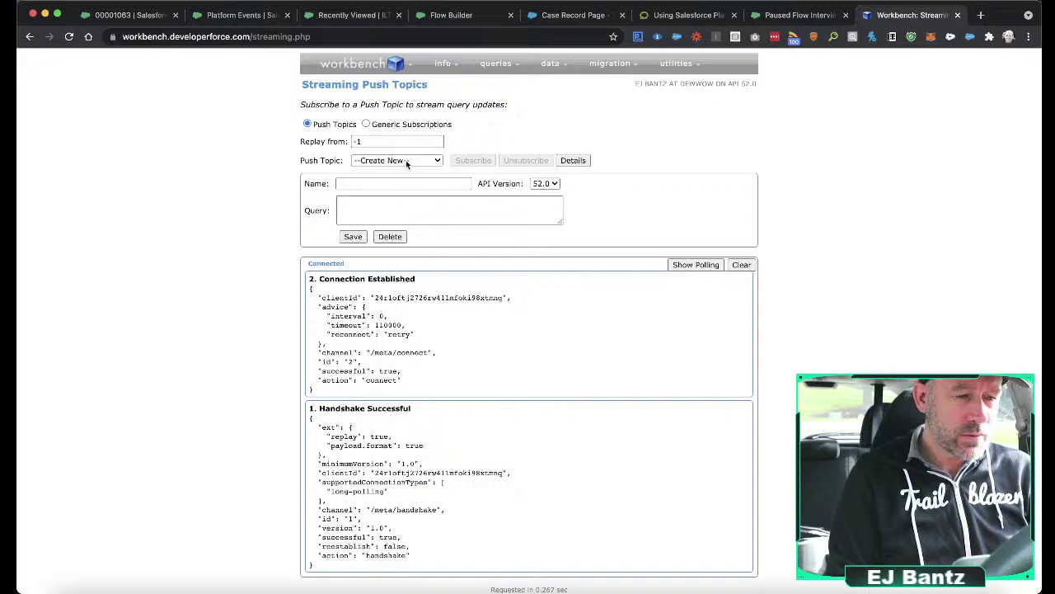
Subscribe to the generic subscription /event/Centro__Action__e, checking the event's API name in the Platform Events setup.
click(376, 124)
click(360, 160)
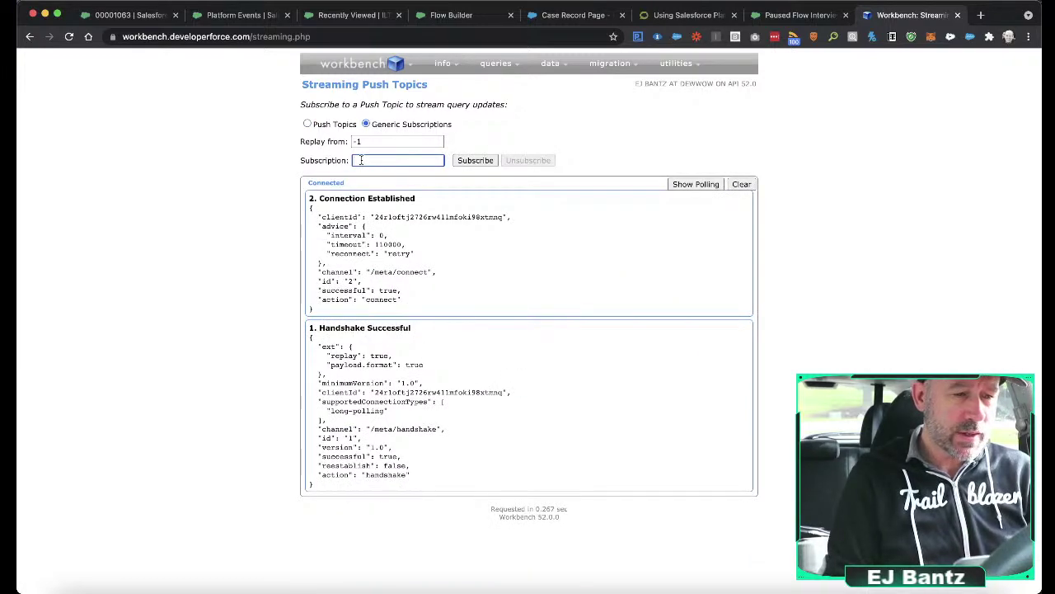
text(/)
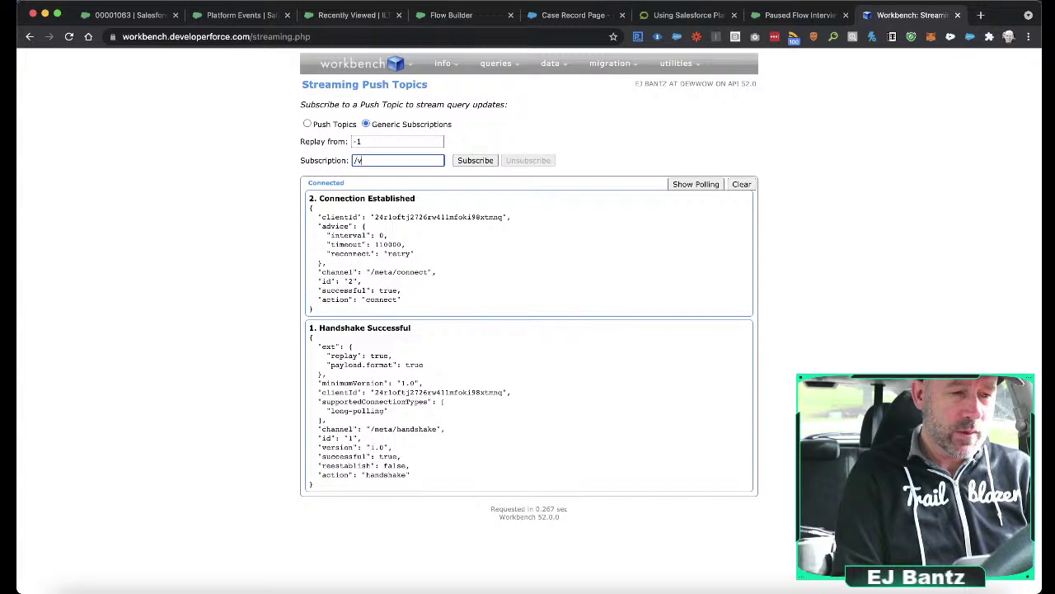
text(event/)
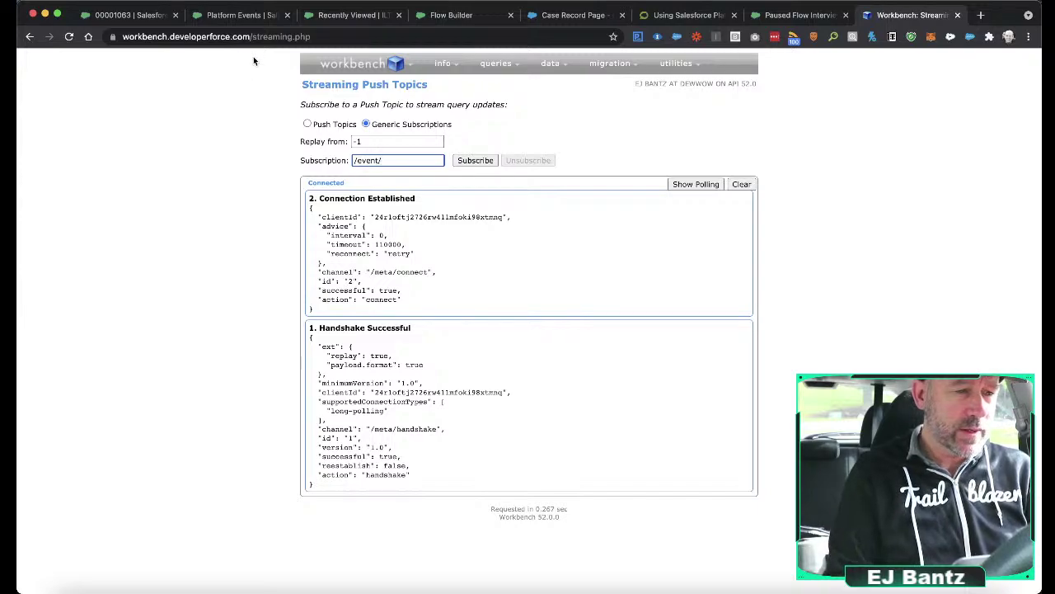
click(237, 16)
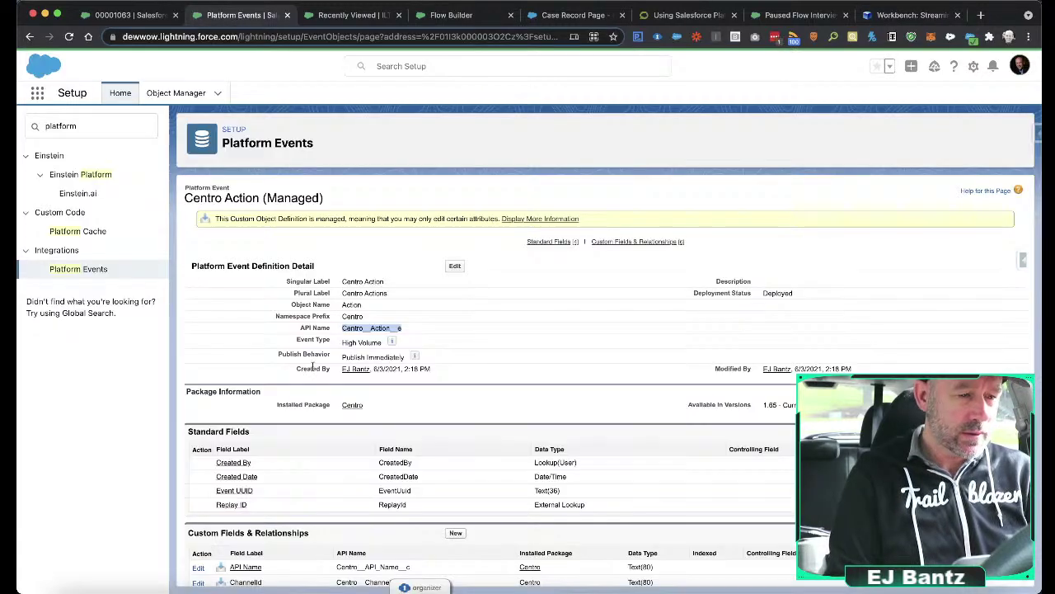
click(903, 18)
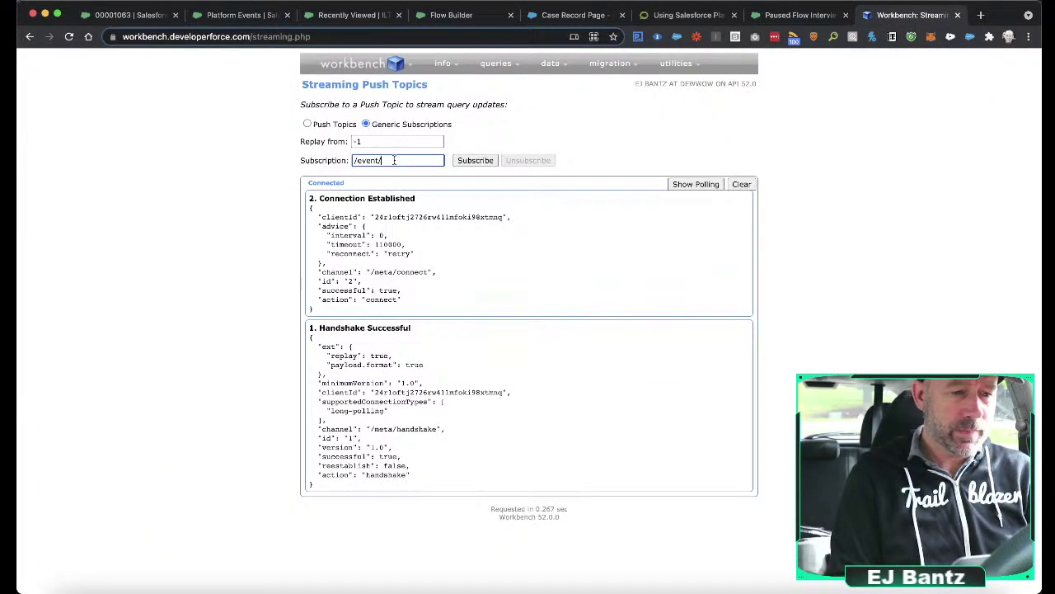
text(Centro_Action__e)
click(467, 161)
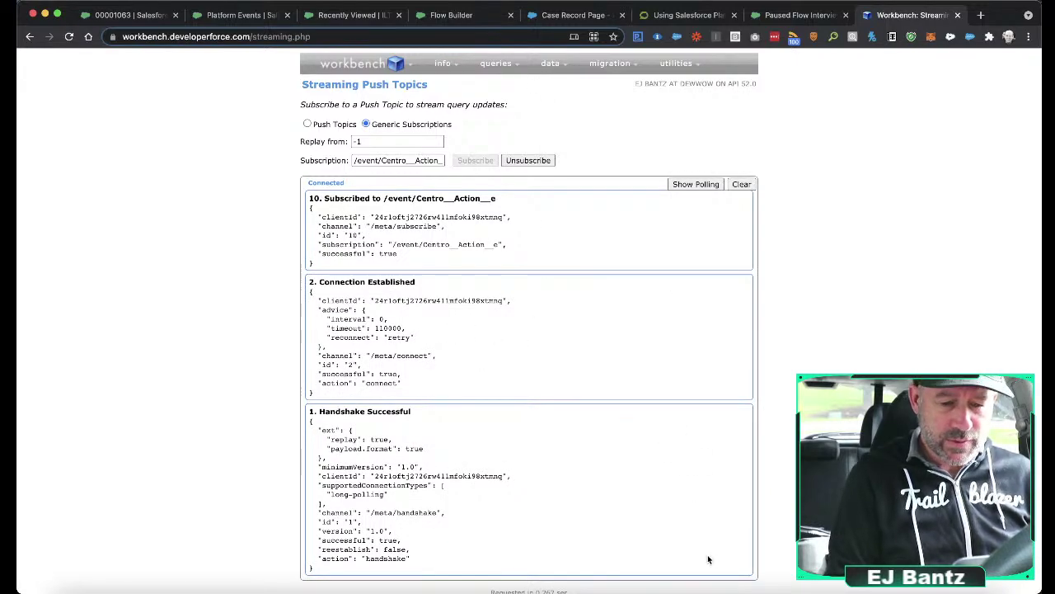
Switch to Slack, trigger Confirm Label on the newest red alert in the redalert channel, and return to Workbench.
click(730, 588)
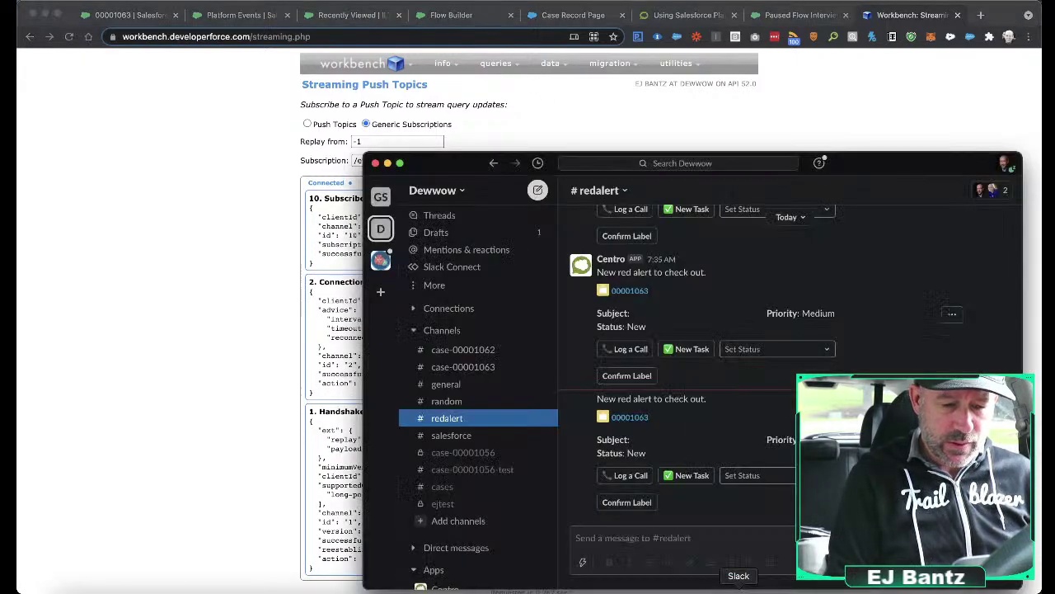
click(626, 504)
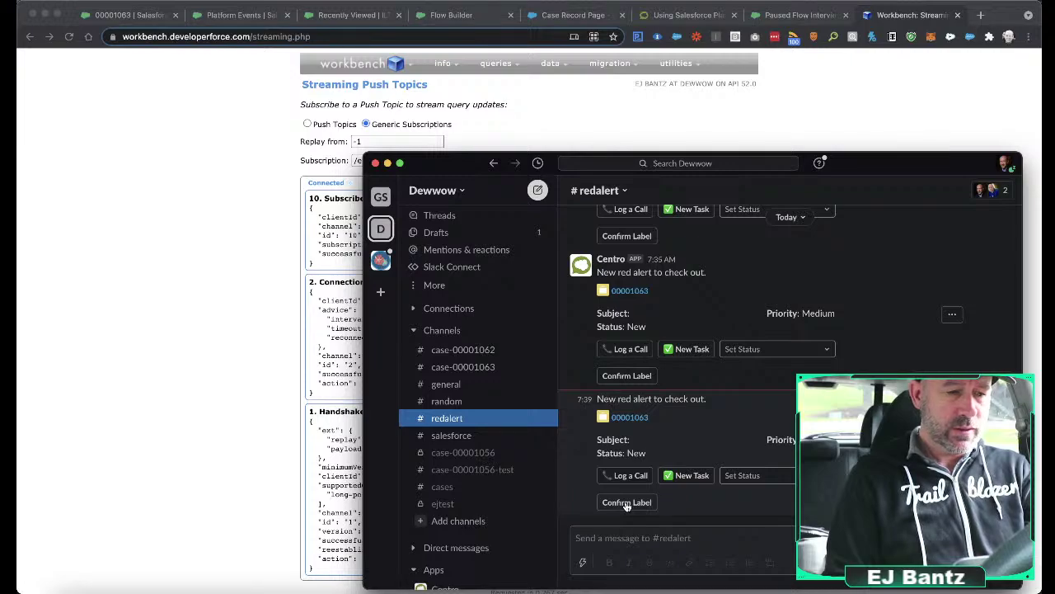
click(263, 255)
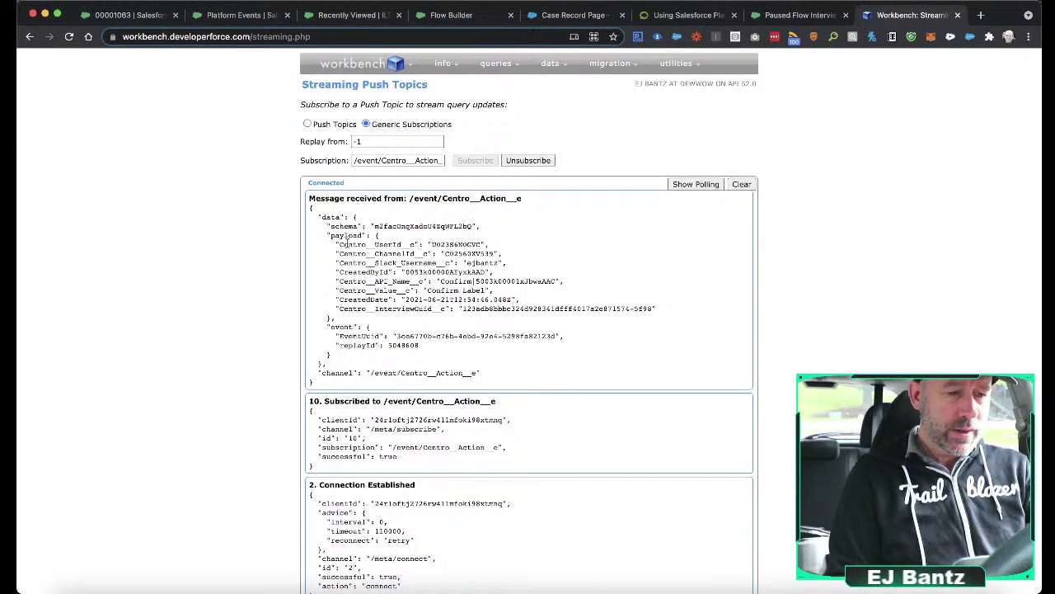
Compare the received event's payload fields with the custom fields defined on the Centro Action platform event.
drag(338, 241, 386, 310)
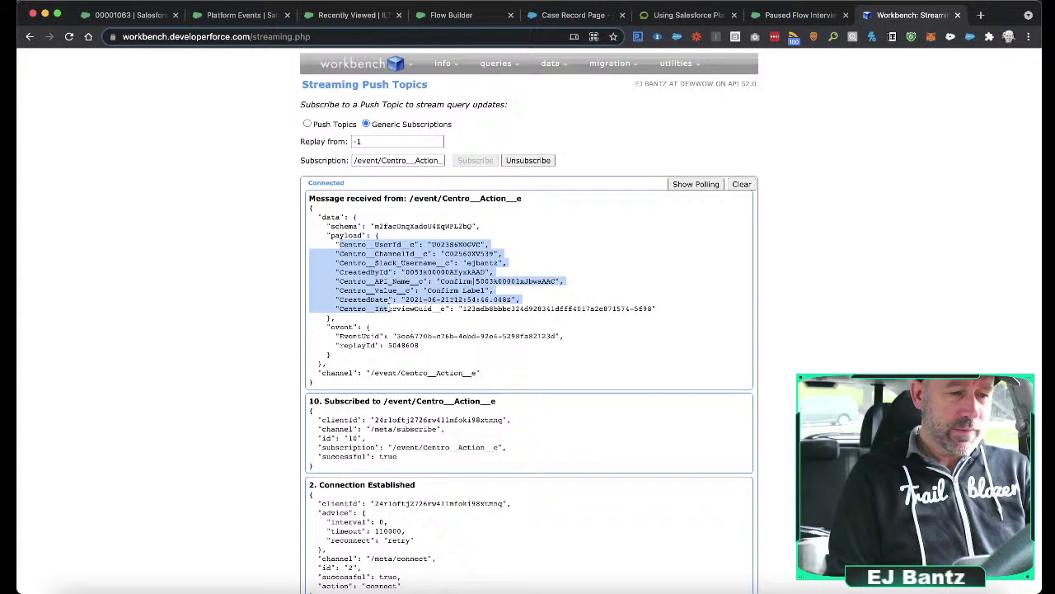
click(233, 15)
scroll(321, 505, down, 2)
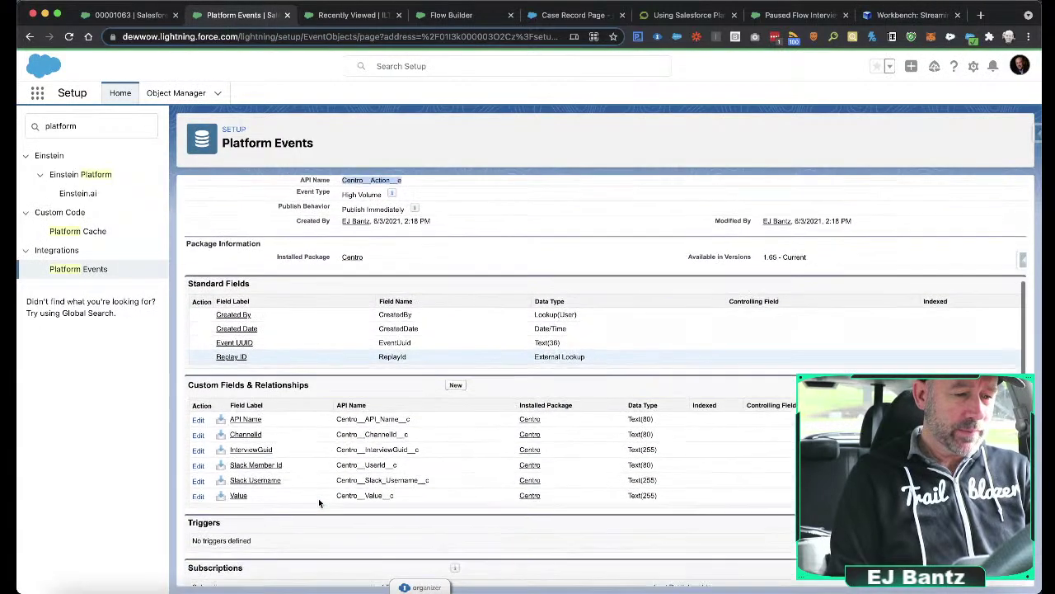
drag(352, 400, 353, 476)
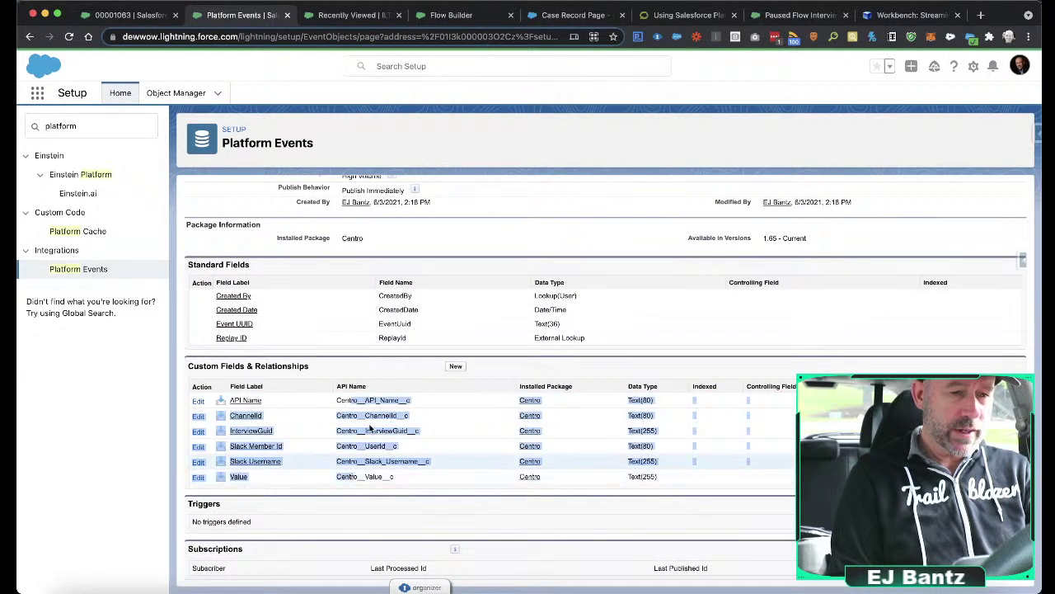
click(526, 238)
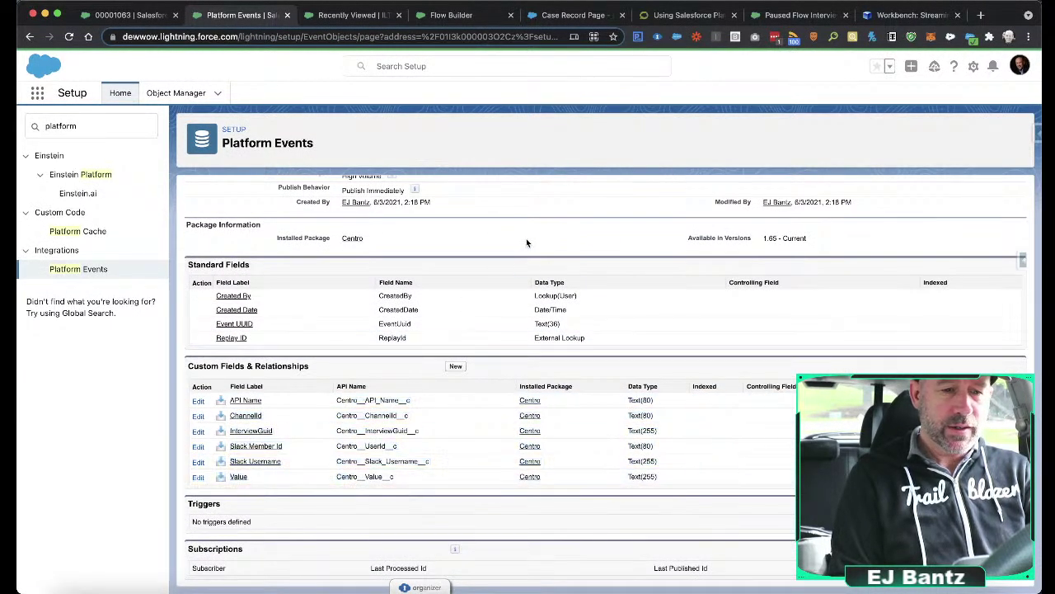
Examine the Centro__API_Name__c value in the received Workbench message, including the record ID after the separator.
click(873, 18)
click(455, 272)
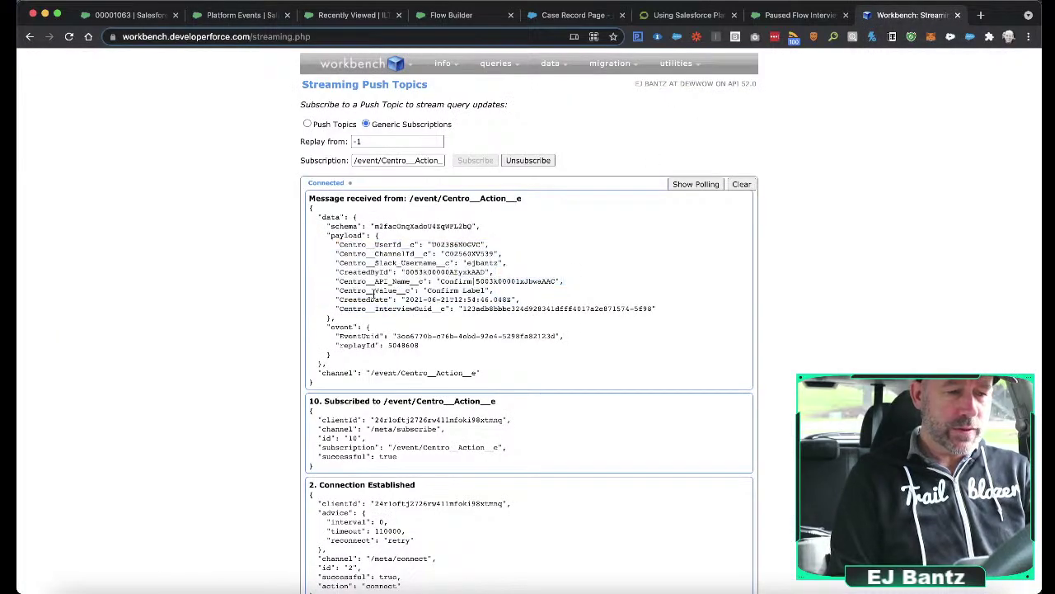
drag(338, 279, 429, 283)
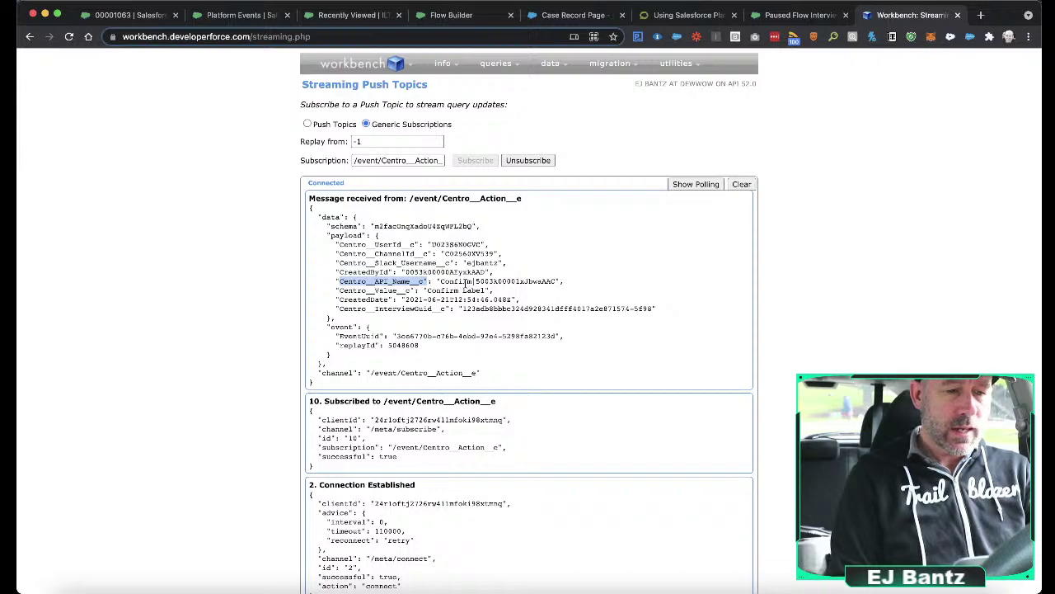
drag(441, 281, 557, 281)
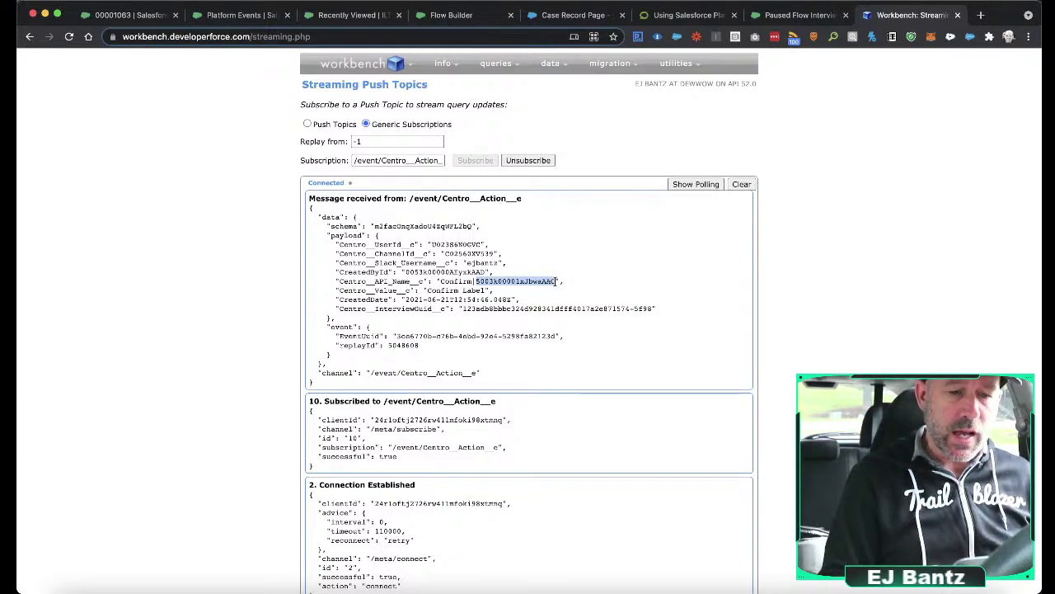
click(498, 282)
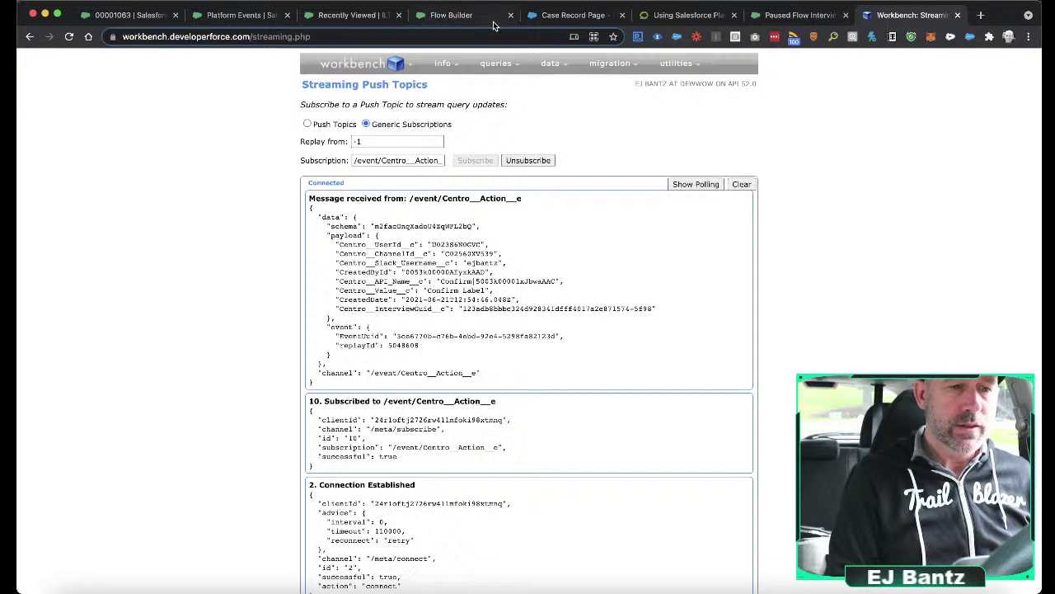
double_click(509, 281)
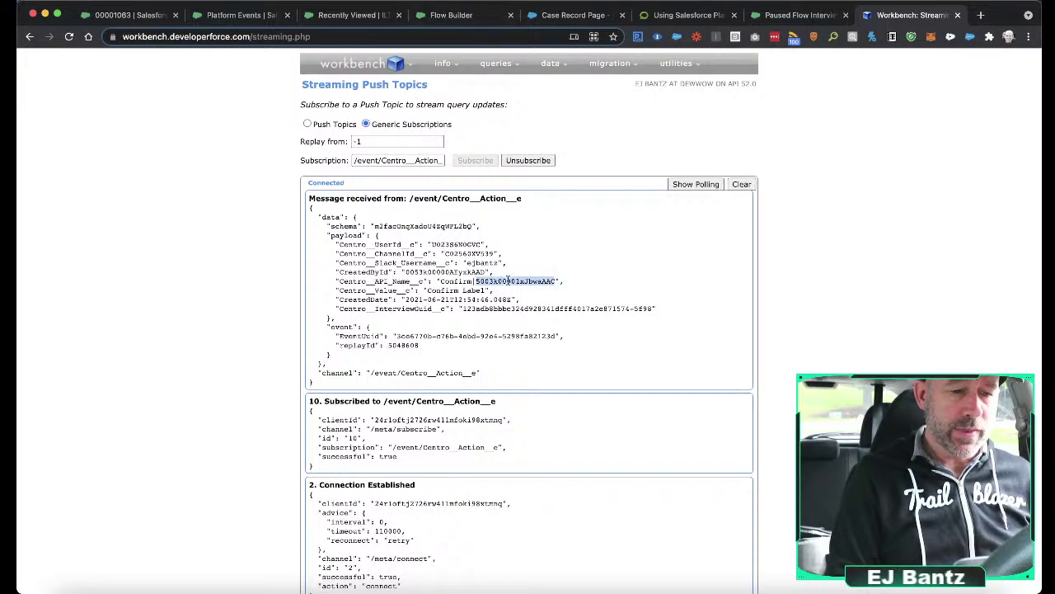
Inspect the recordId variable of the Post RedAlert to Slack flow and the case page where the flow is embedded.
click(470, 15)
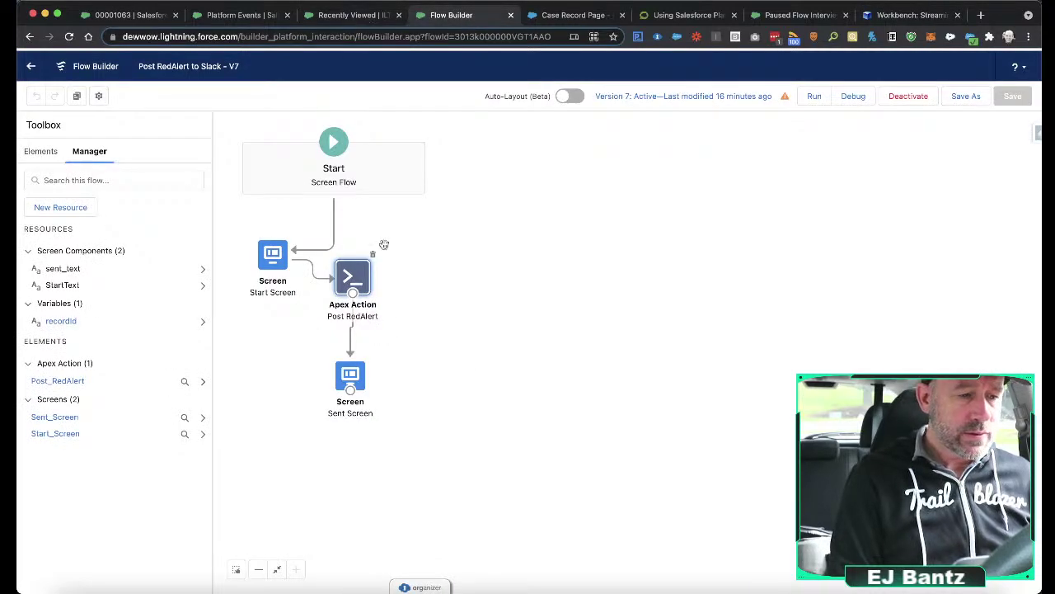
click(63, 322)
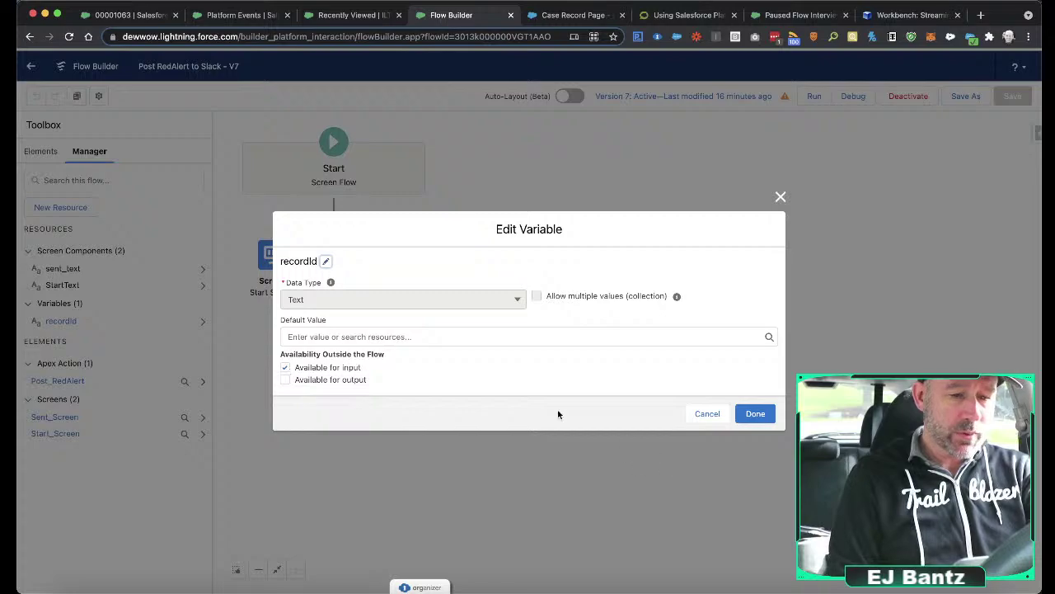
mouse_move(328, 288)
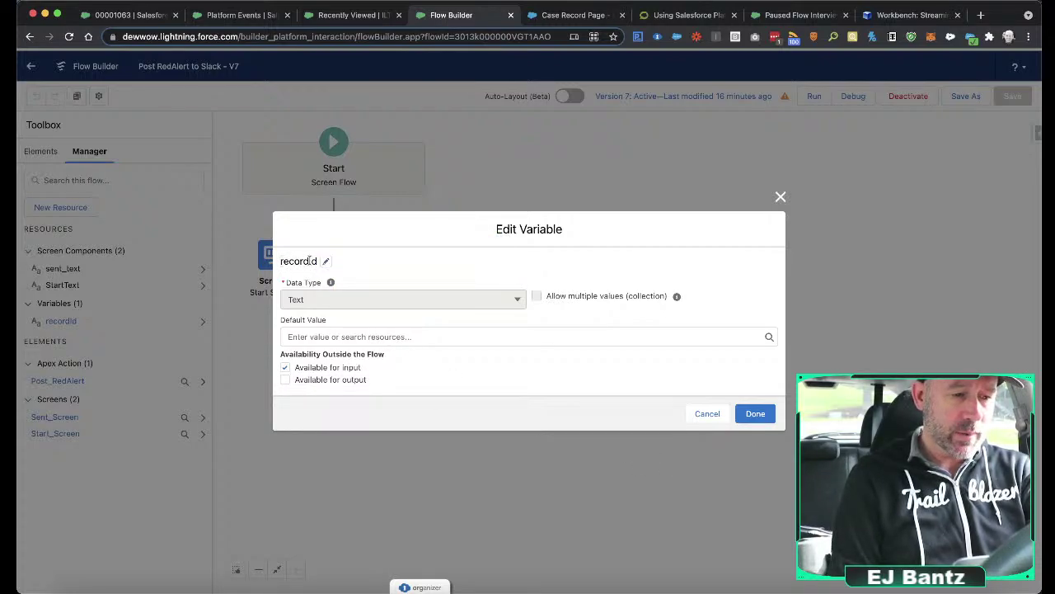
click(700, 417)
click(121, 17)
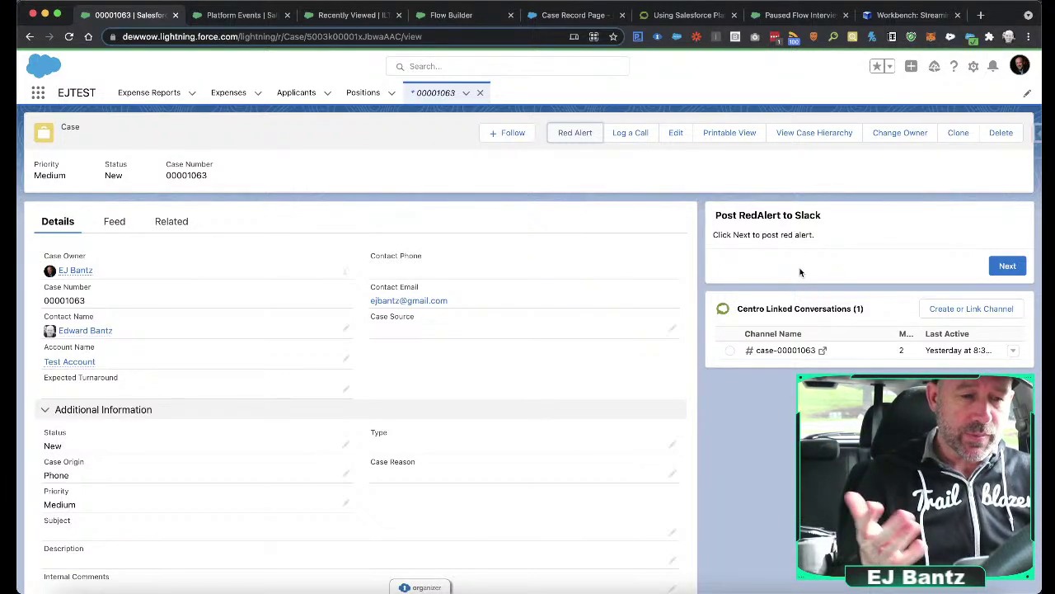
click(776, 231)
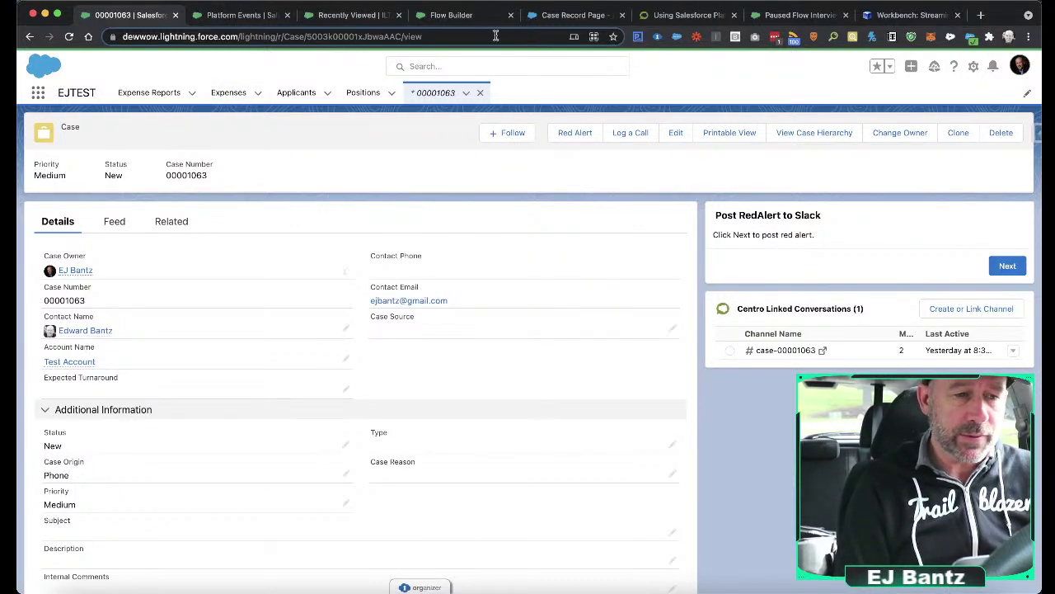
Review the Post RedAlert Apex action's settings, especially the Confirm Label button's API name combining Confirm with the recordId variable.
click(419, 18)
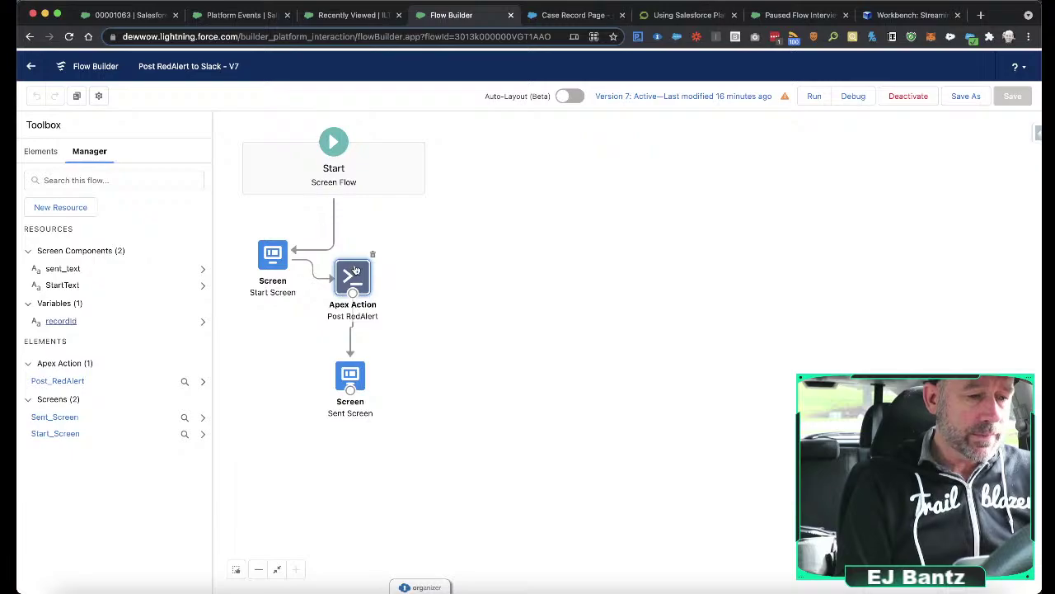
double_click(355, 275)
drag(387, 103, 622, 99)
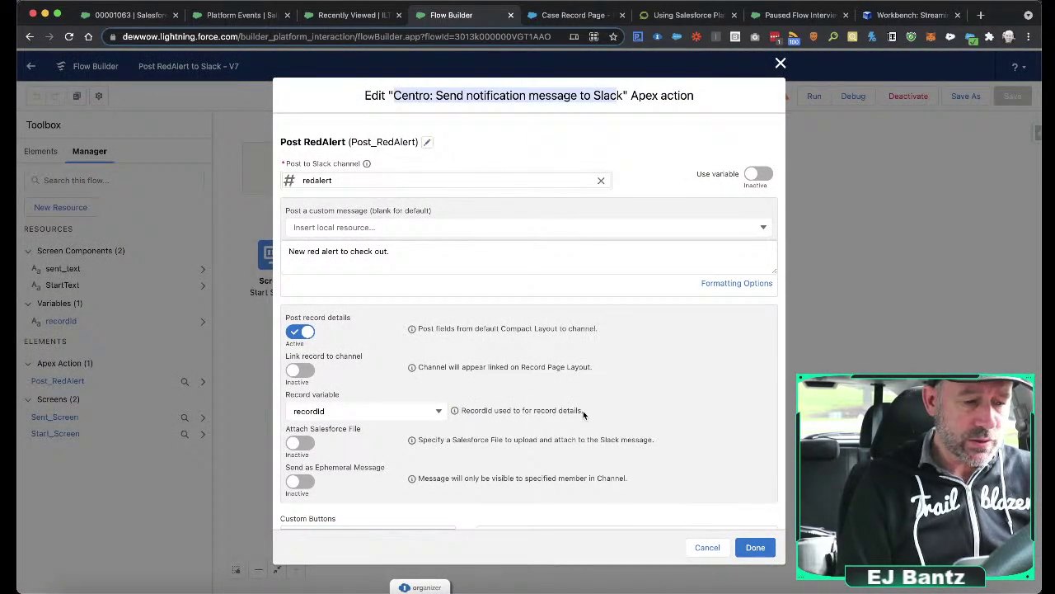
scroll(583, 414, down, 5)
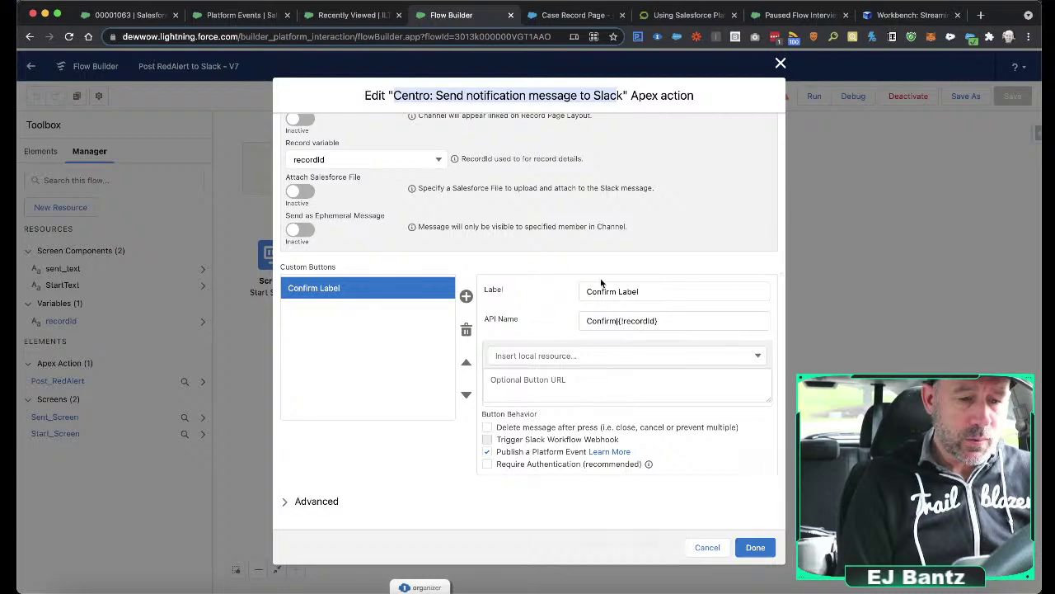
drag(660, 320, 623, 320)
click(674, 321)
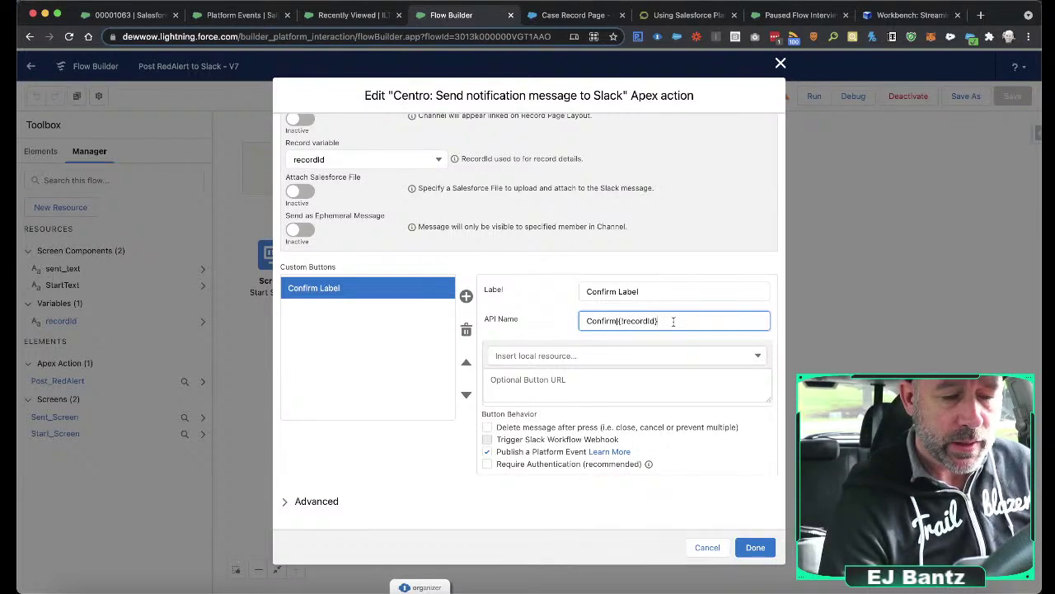
drag(669, 320, 556, 319)
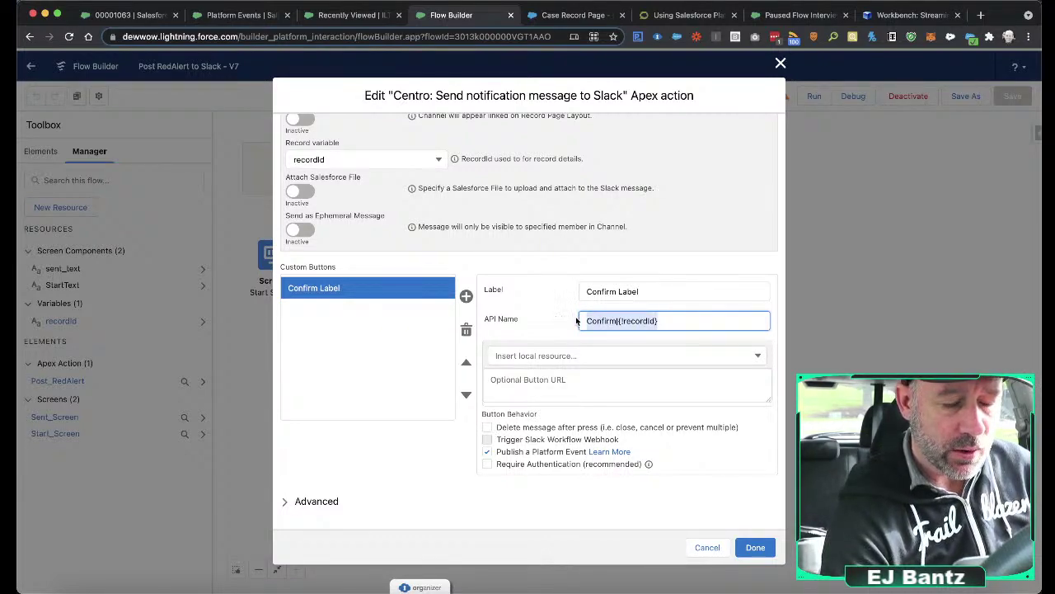
click(592, 320)
drag(619, 321, 586, 321)
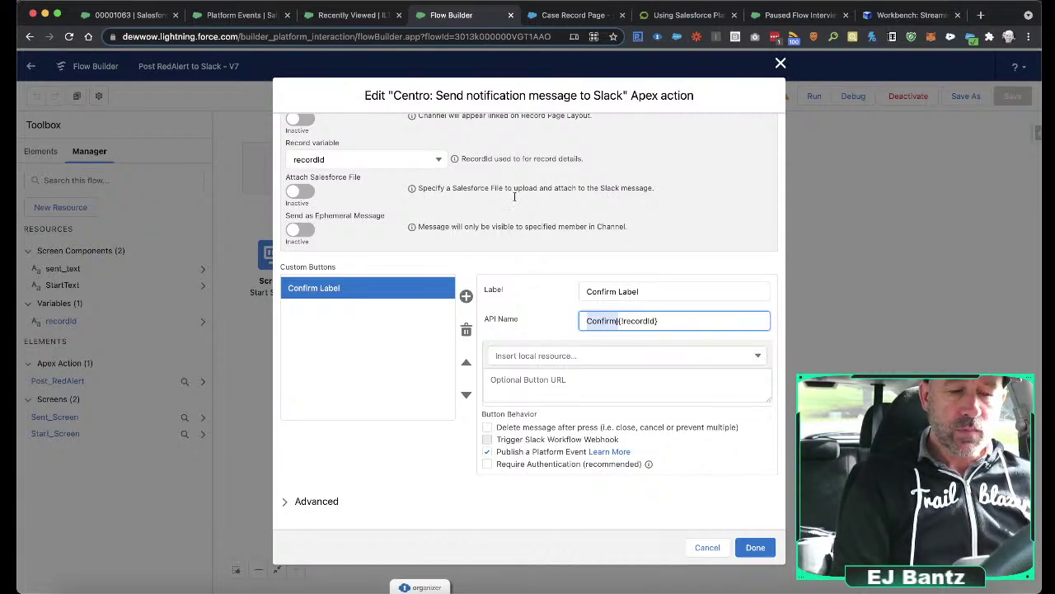
click(602, 321)
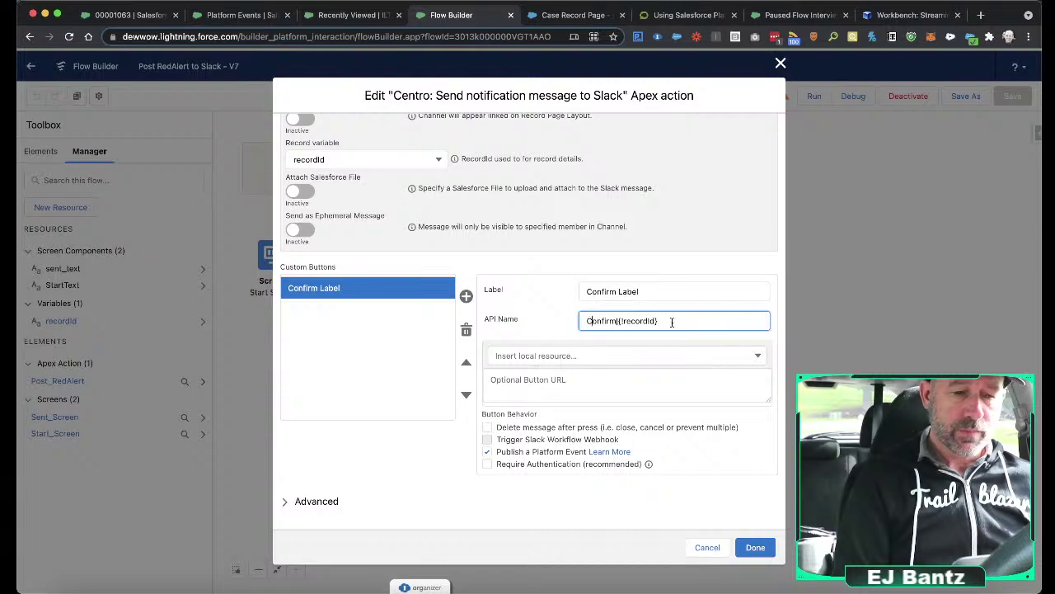
Inspect the full API name of the Confirm Label button and close the Apex action's settings without changing them.
drag(671, 322, 544, 324)
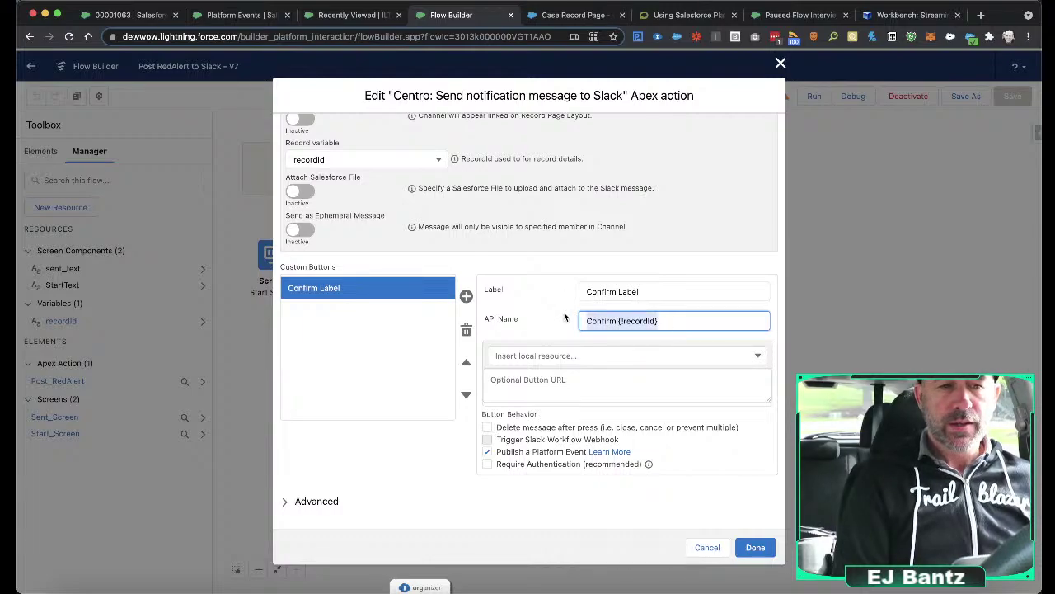
click(703, 550)
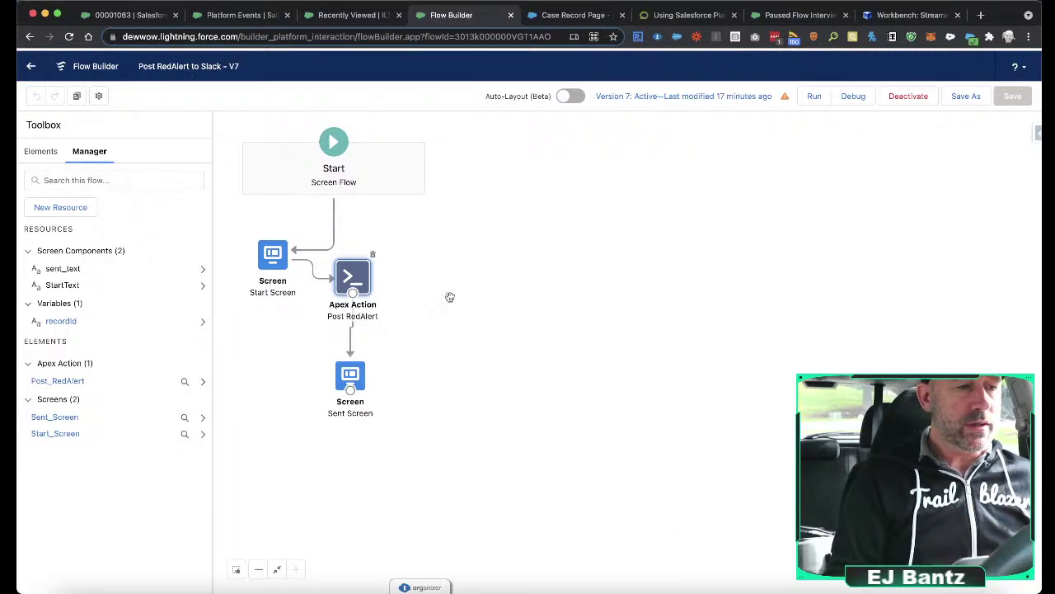
Open the case's record page in Lightning App Builder and inspect the Highlights Panel component's properties.
click(157, 18)
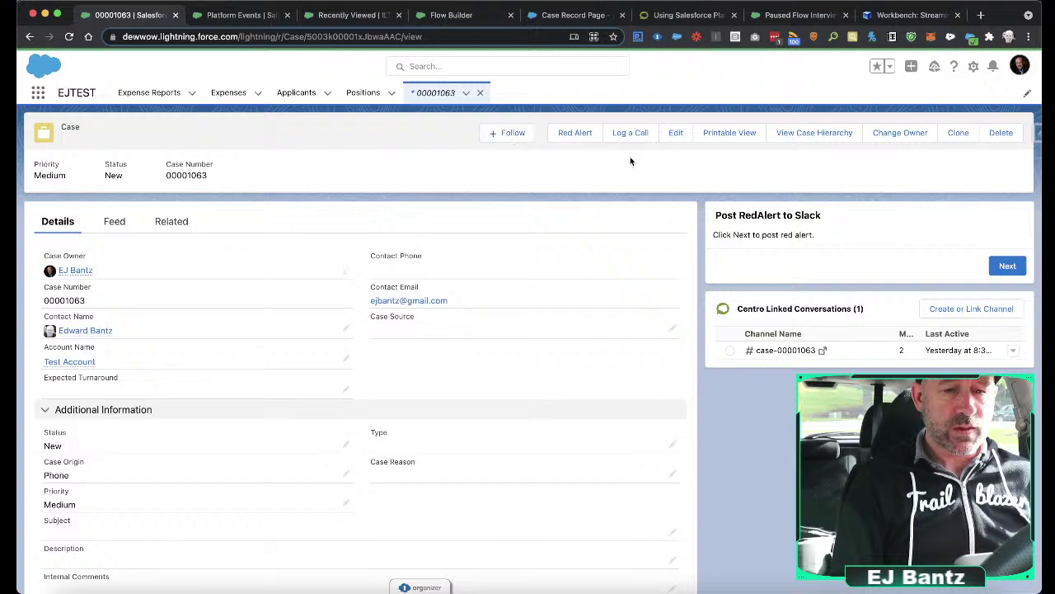
click(974, 67)
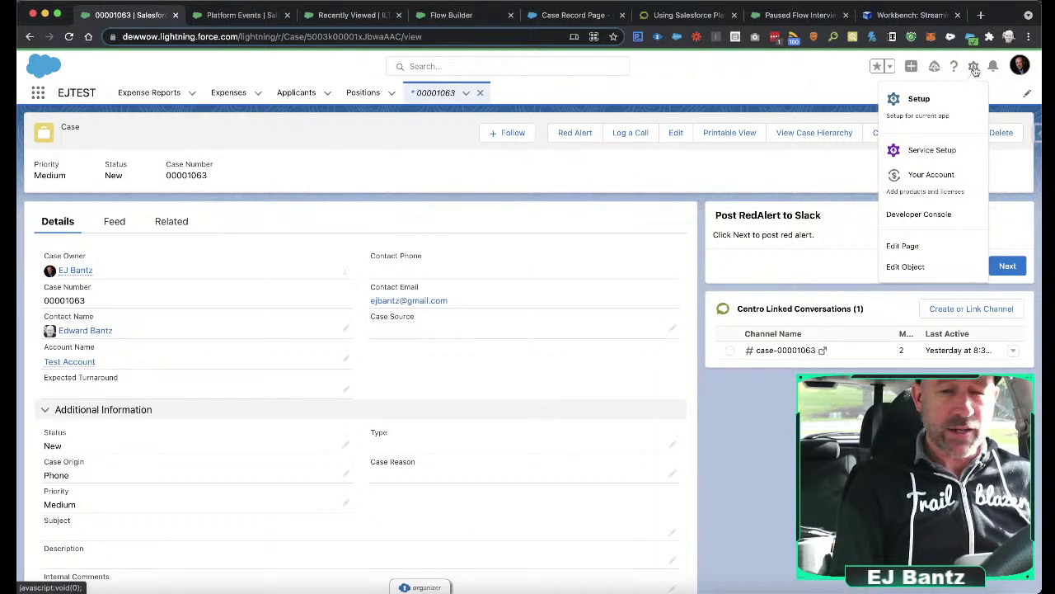
click(905, 247)
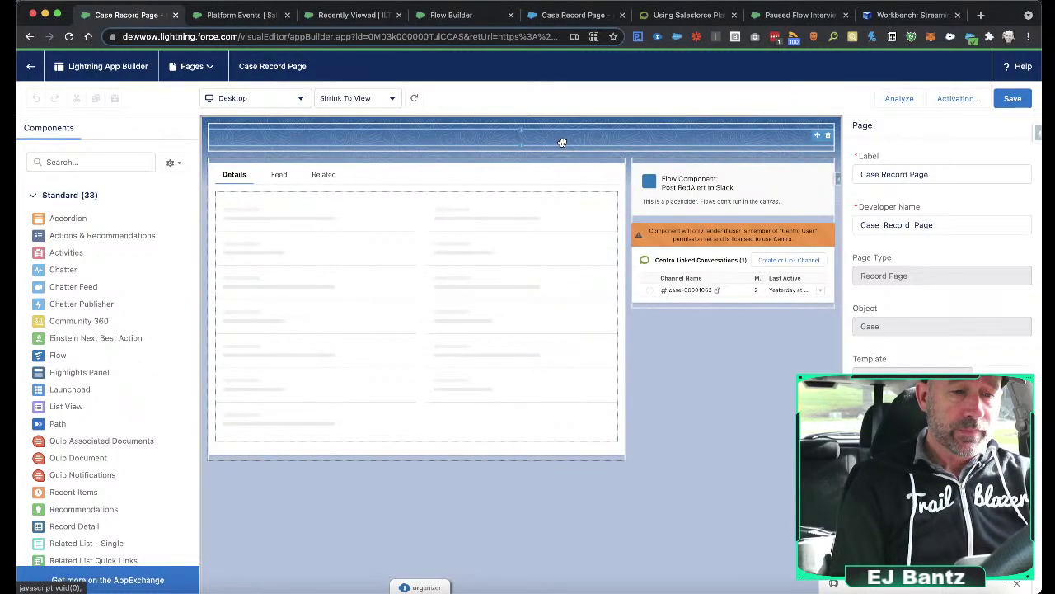
click(561, 142)
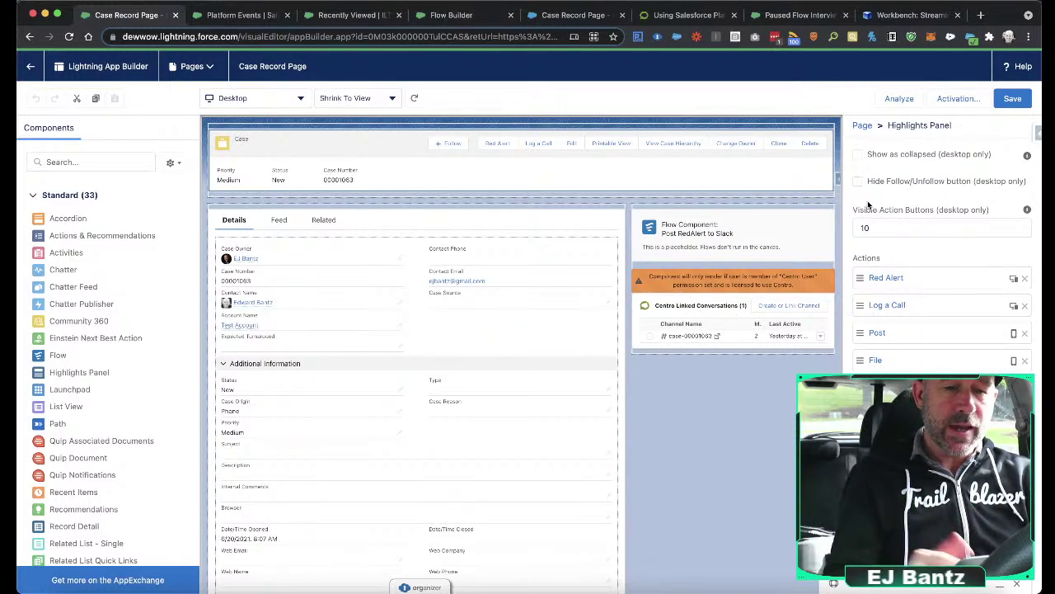
Review the actions that can be added to the Highlights Panel, leaving the action picker without adding any.
scroll(867, 204, down, 5)
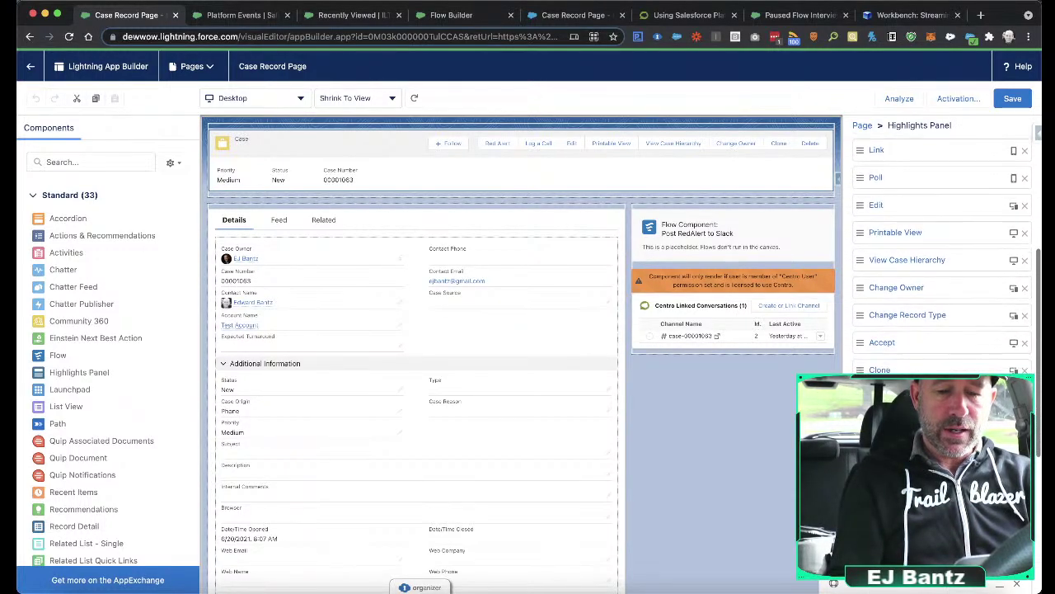
click(941, 479)
click(733, 435)
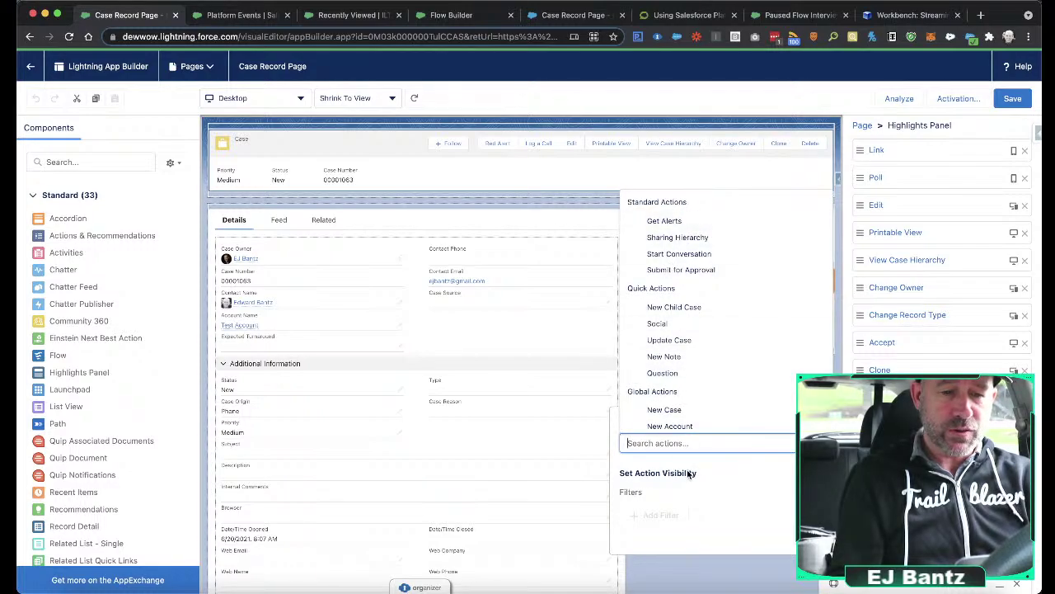
click(760, 483)
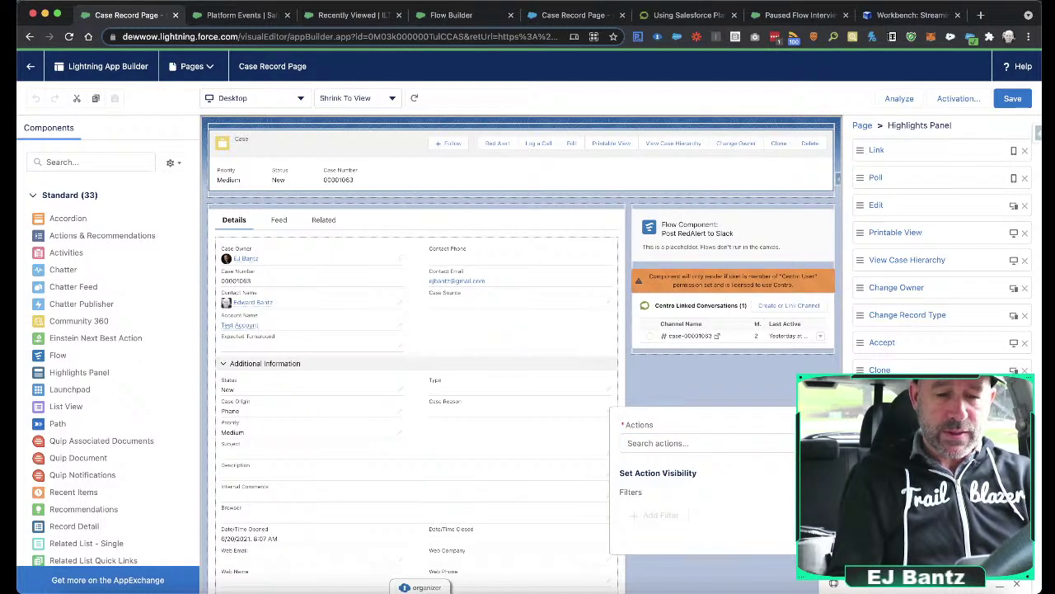
click(833, 419)
scroll(913, 396, up, 5)
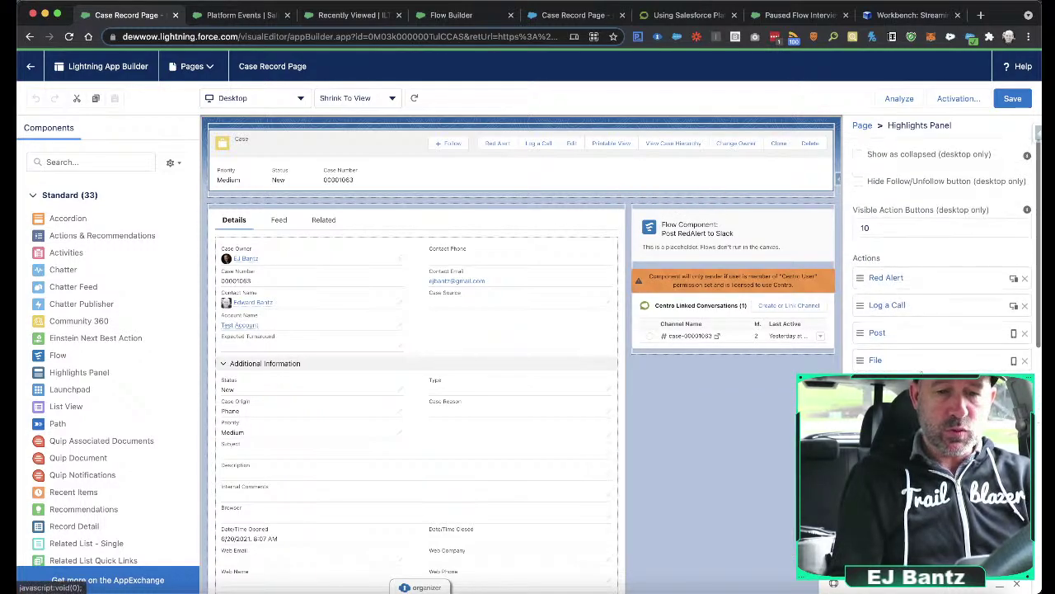
Review the Red Alert action's visibility filter options without adding a filter, and return to the case record.
click(889, 279)
click(662, 302)
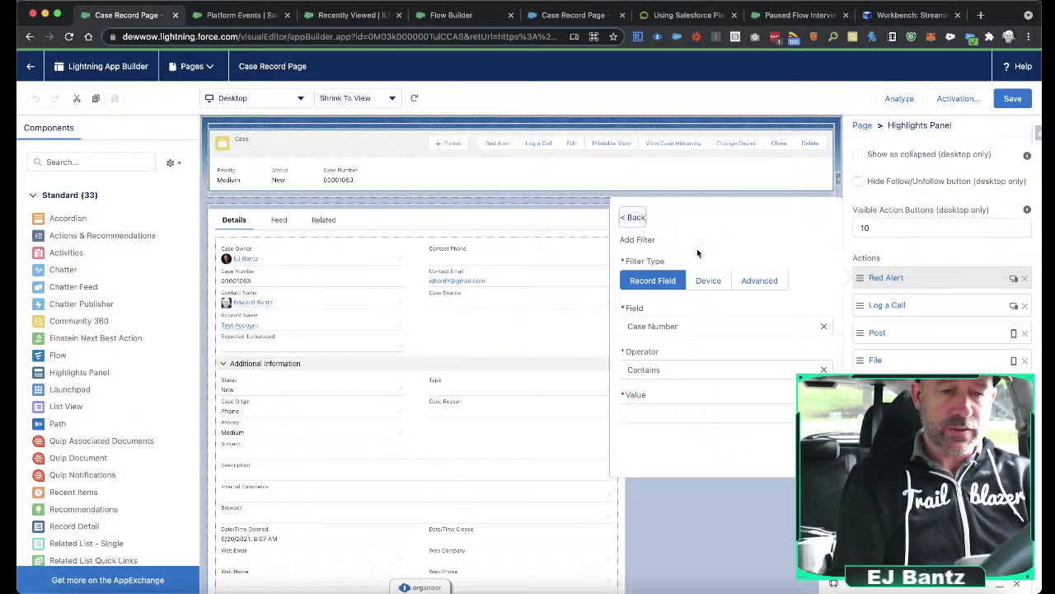
click(634, 217)
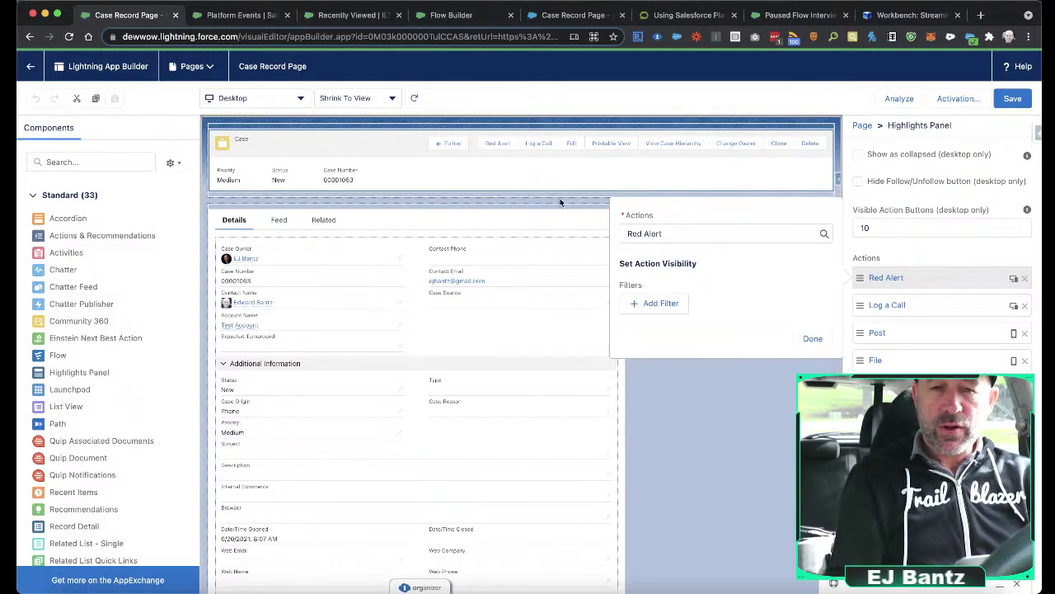
click(30, 71)
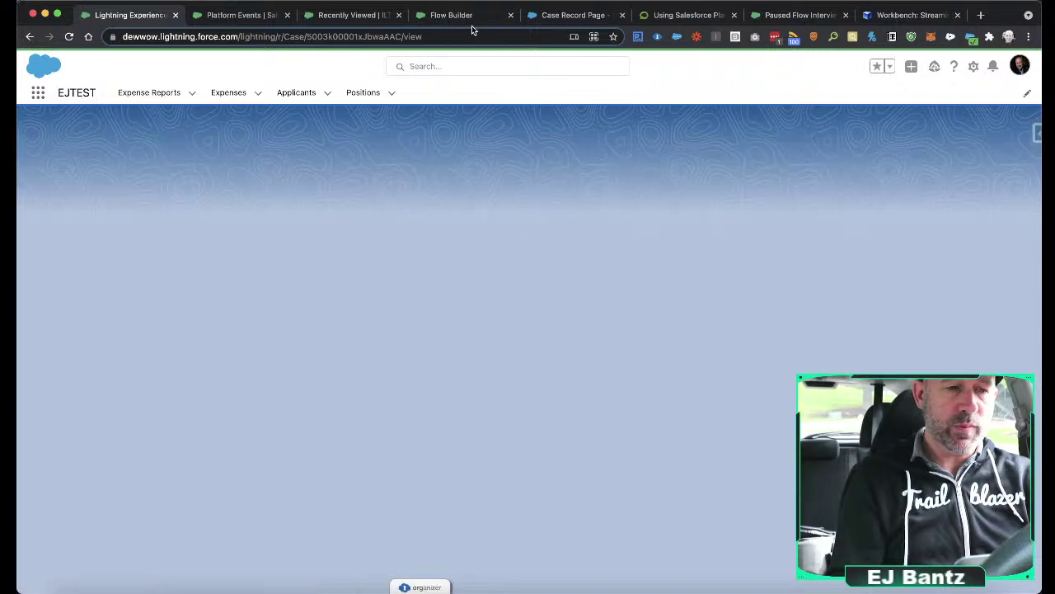
Shift the Post RedAlert Apex action slightly right on the flow canvas and check the redalert channel in Slack.
click(462, 16)
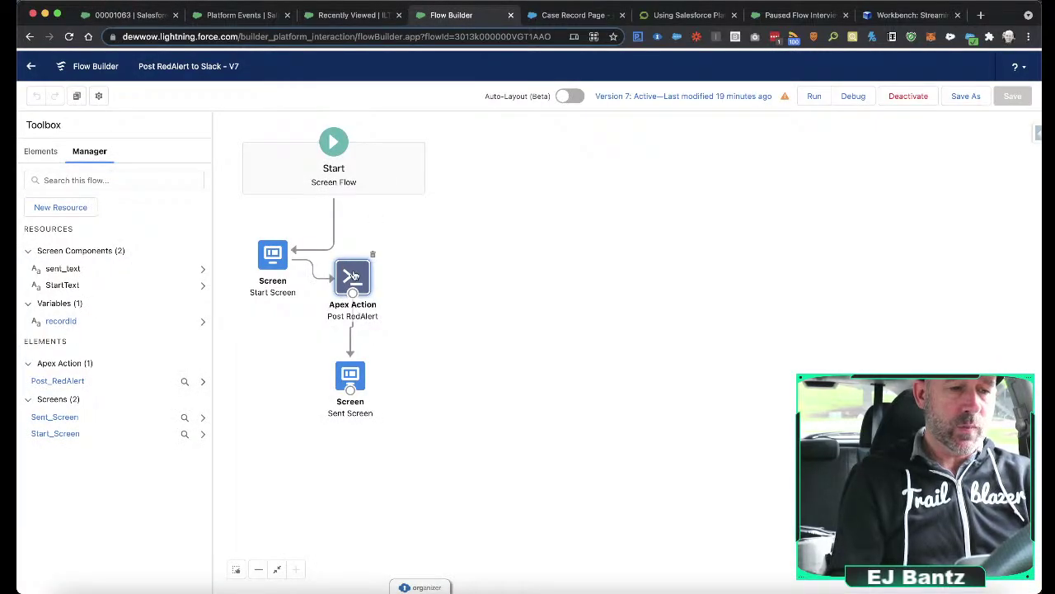
drag(354, 277, 372, 276)
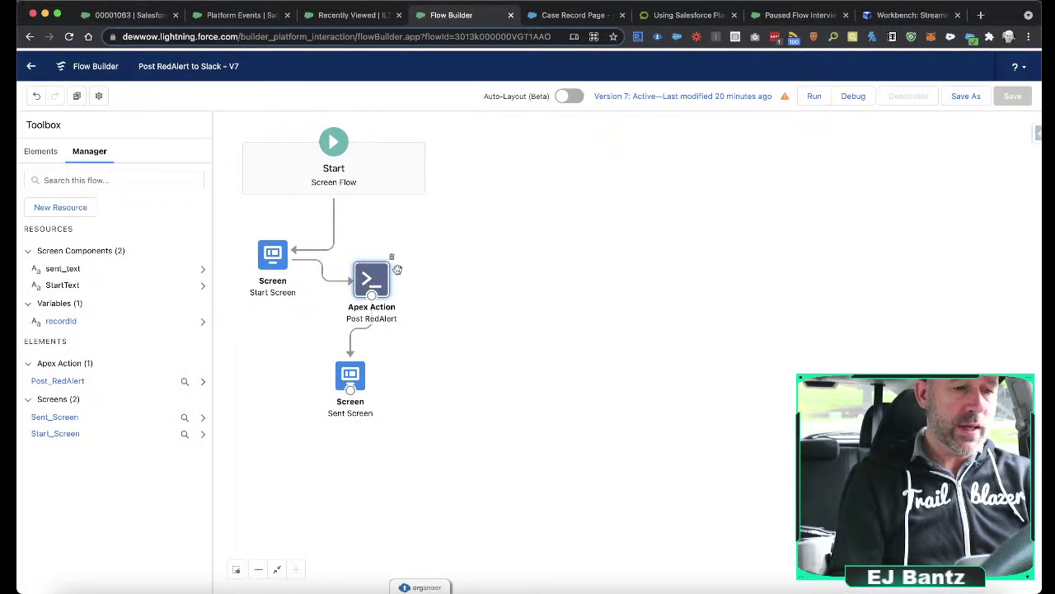
click(737, 587)
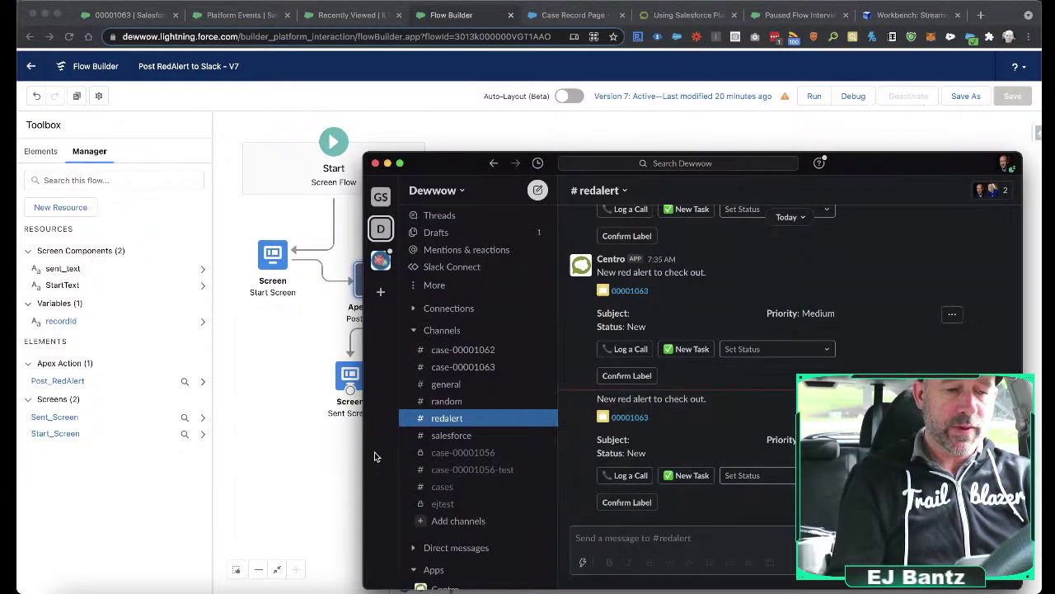
click(334, 443)
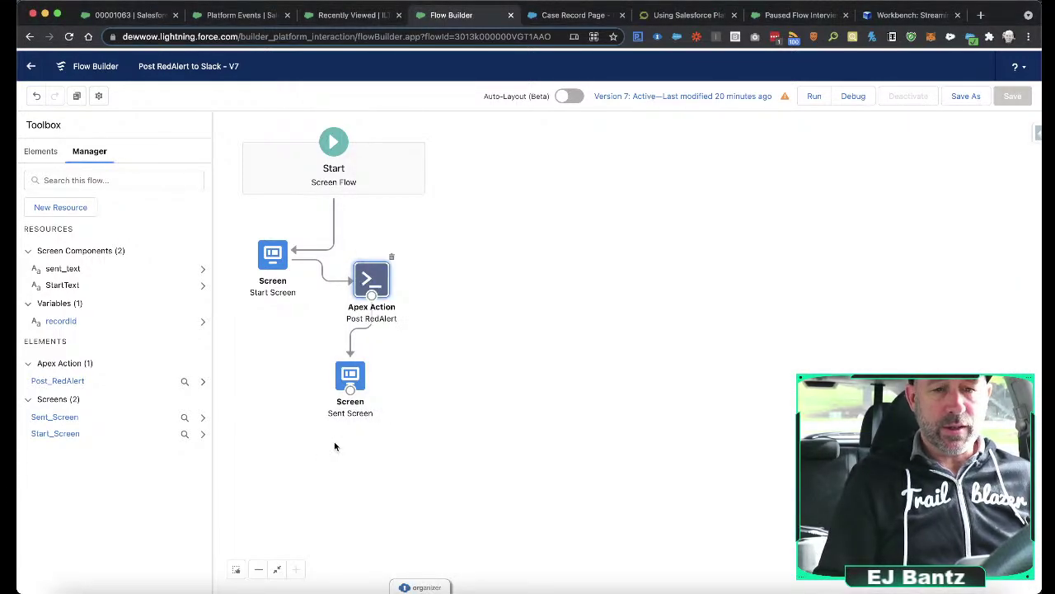